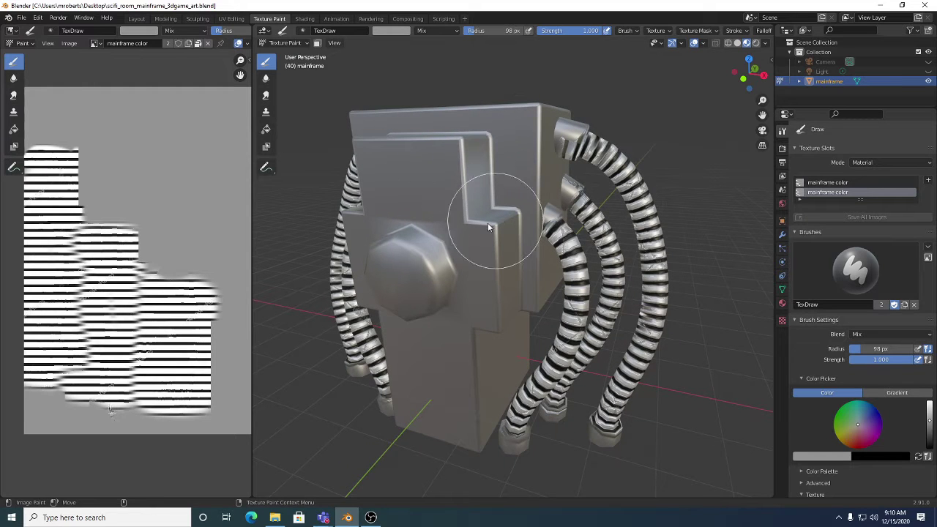
# - In the Shading workspace, delete the Bump node and the image texture node feeding it from the mainframe material
pyautogui.click(304, 19)
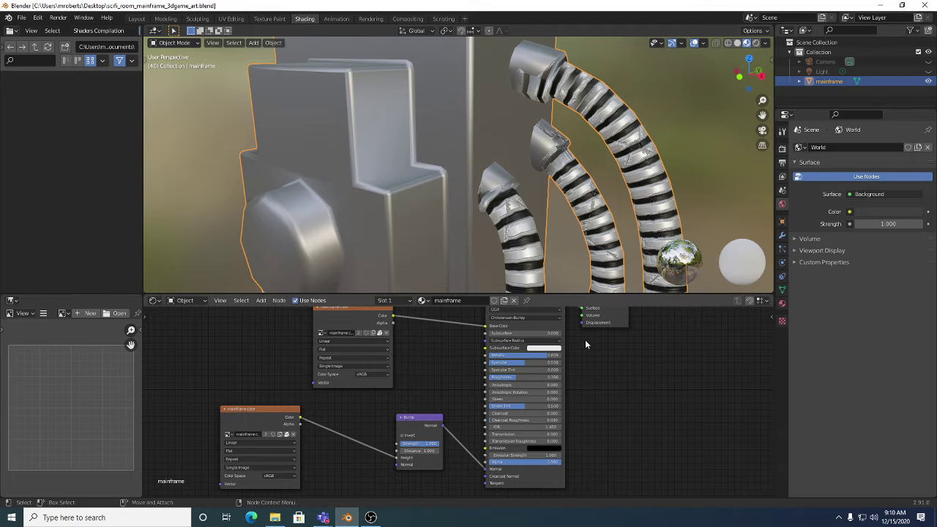
pyautogui.moveTo(625, 405)
pyautogui.mouseDown(button='middle')
pyautogui.moveTo(633, 421)
pyautogui.moveTo(628, 397)
pyautogui.mouseUp(button='middle')
pyautogui.scroll(-1, 634, 415)
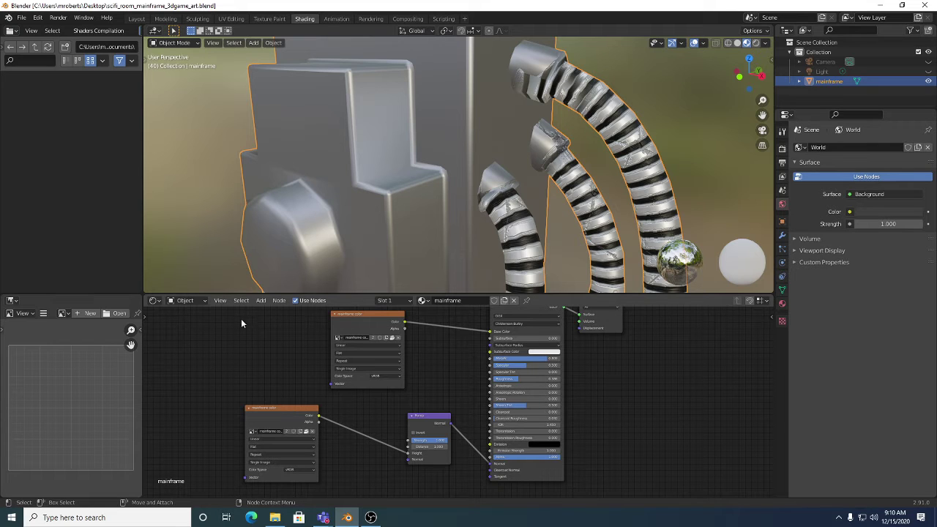
pyautogui.click(435, 421)
pyautogui.press('x')
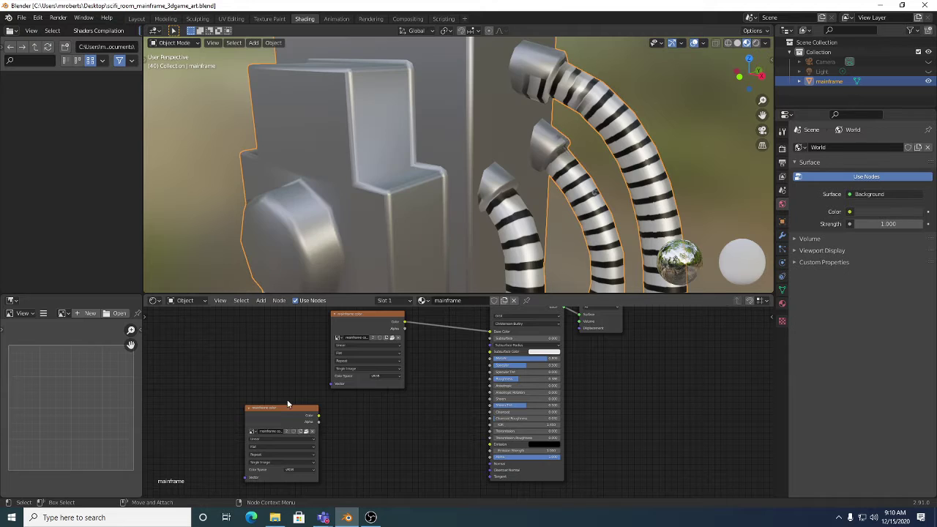
pyautogui.click(287, 410)
pyautogui.press('x')
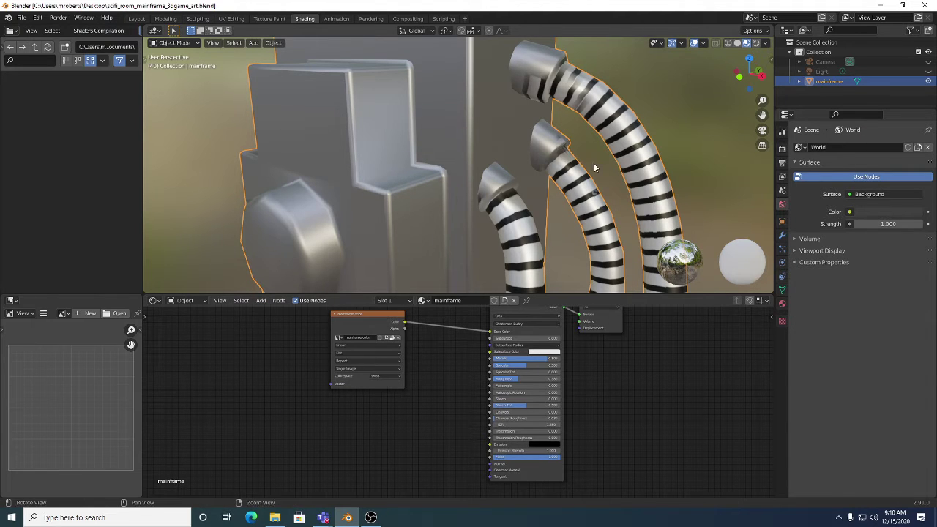
# - Add a new Image Texture node below the existing mainframe color texture node in the shader graph
pyautogui.moveTo(593, 163); pyautogui.dragTo(571, 193, button='middle')
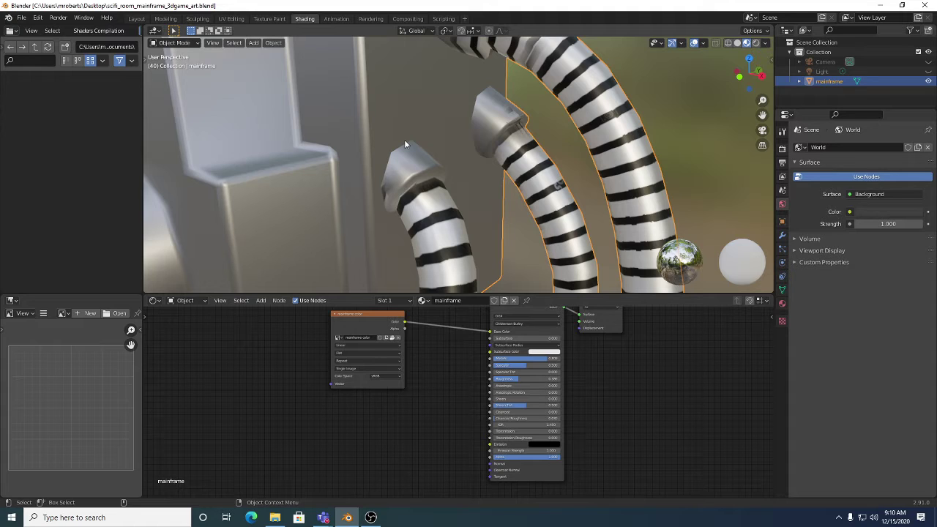
pyautogui.click(260, 300)
pyautogui.click(261, 301)
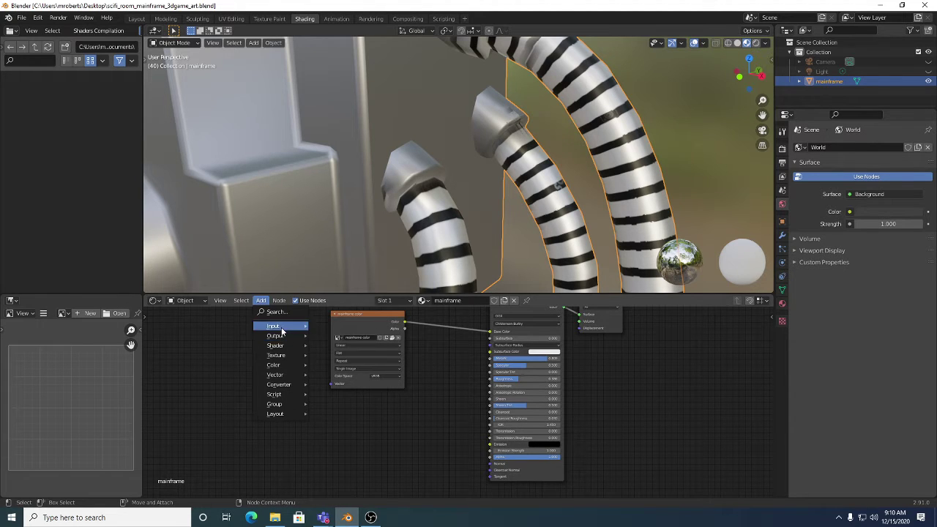
pyautogui.moveTo(281, 327)
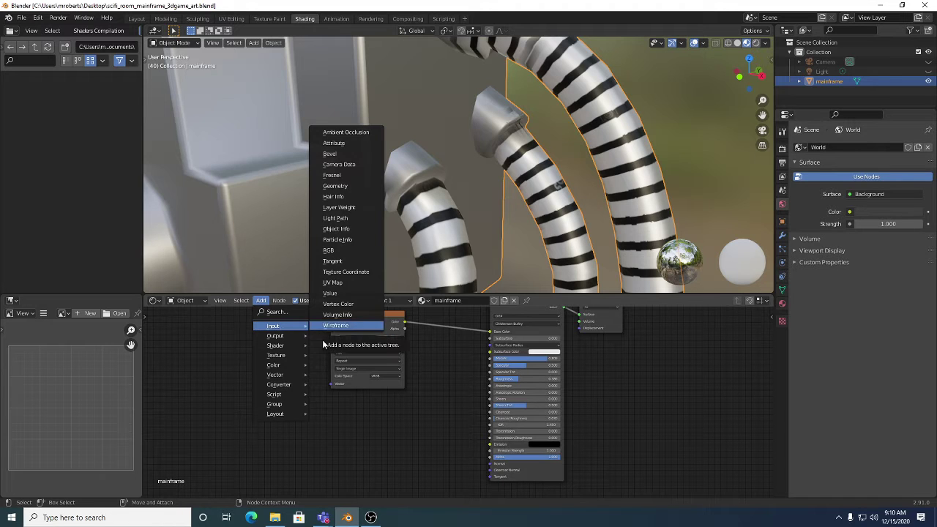
pyautogui.moveTo(291, 357)
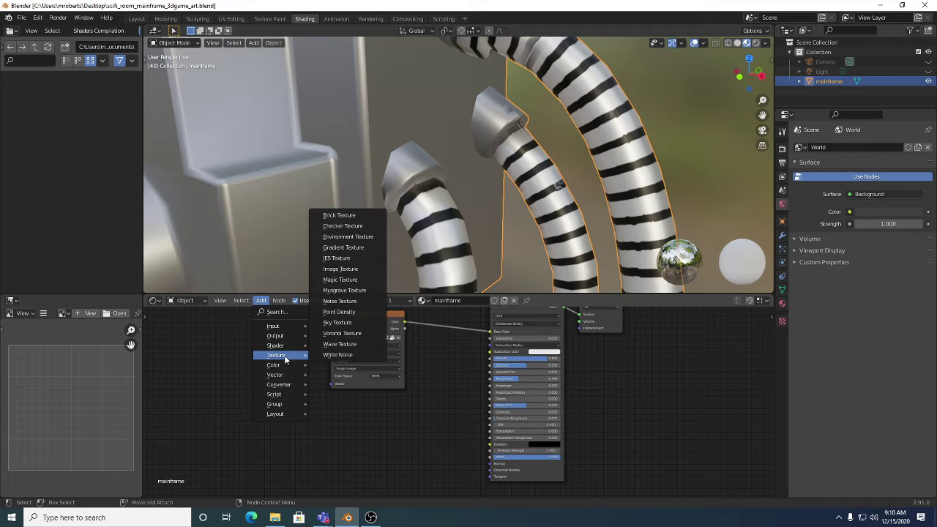
pyautogui.click(341, 270)
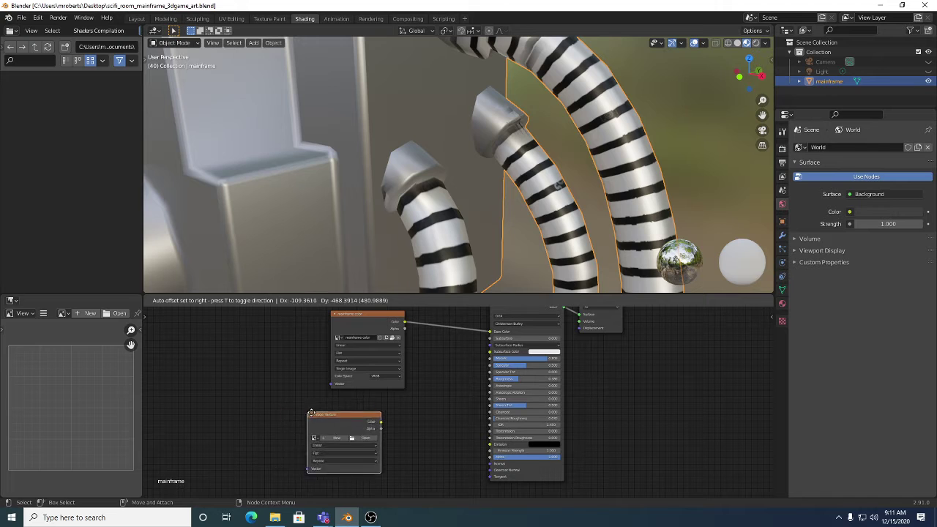
pyautogui.click(296, 411)
# - Shift the mainframe color node and the empty Image Texture node farther from the Principled BSDF to make room
pyautogui.click(782, 305)
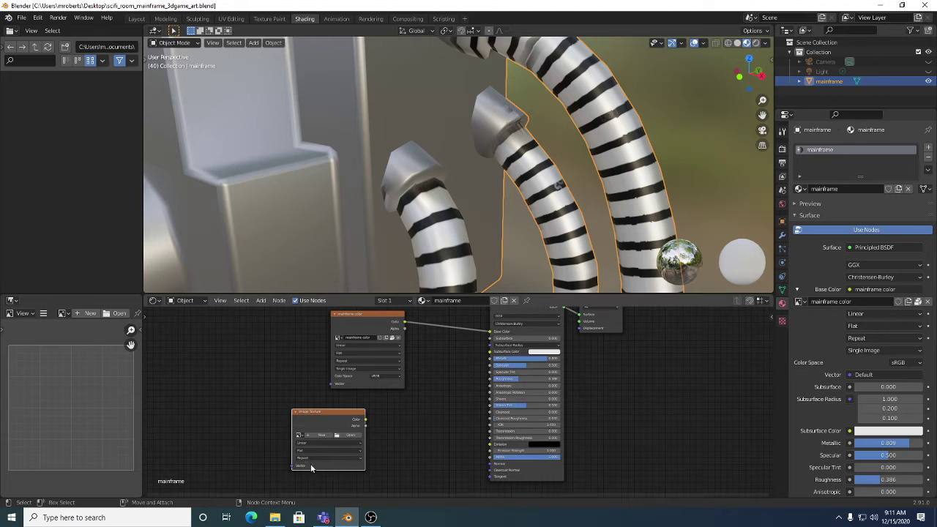
pyautogui.moveTo(324, 414); pyautogui.dragTo(315, 413)
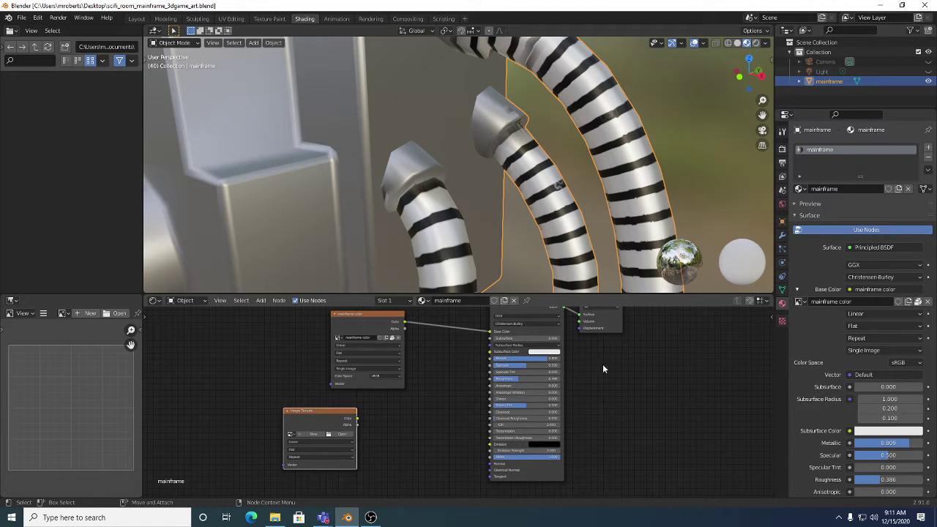
pyautogui.moveTo(365, 315); pyautogui.dragTo(350, 316)
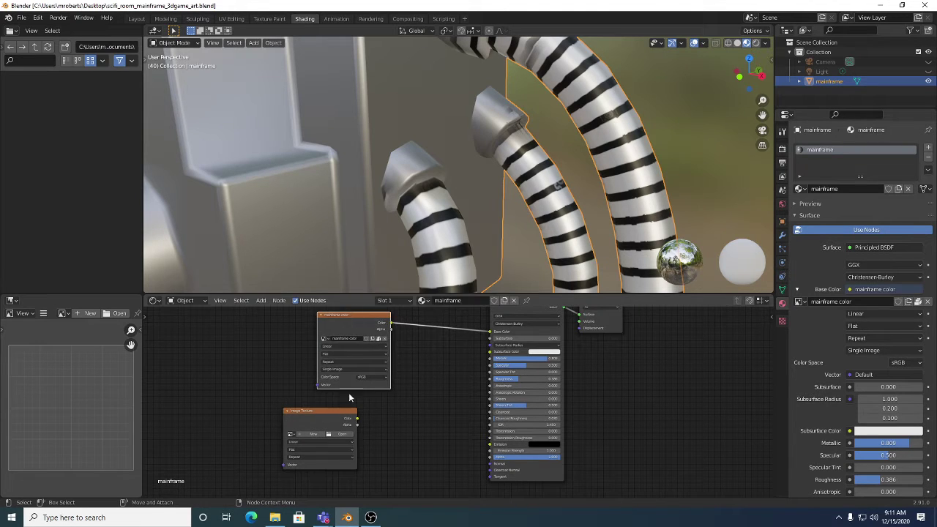
pyautogui.click(322, 411)
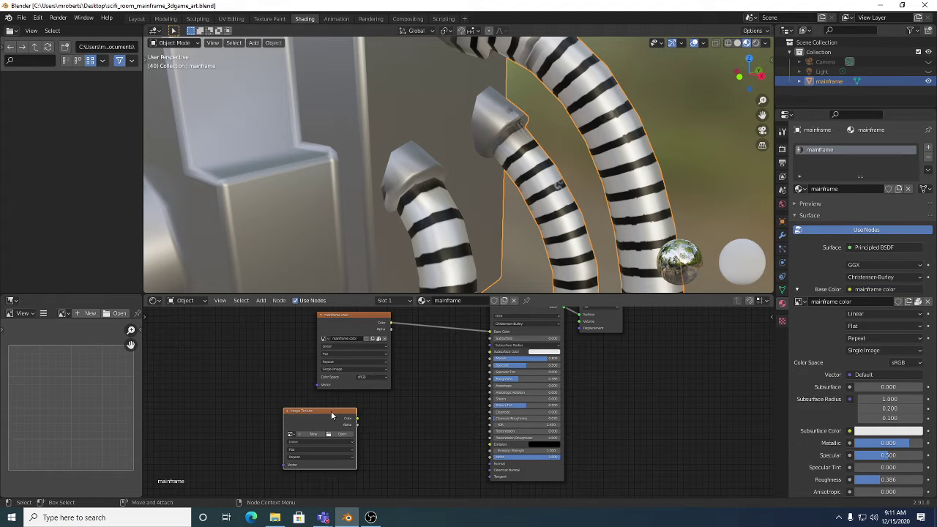
pyautogui.moveTo(332, 416); pyautogui.dragTo(313, 409)
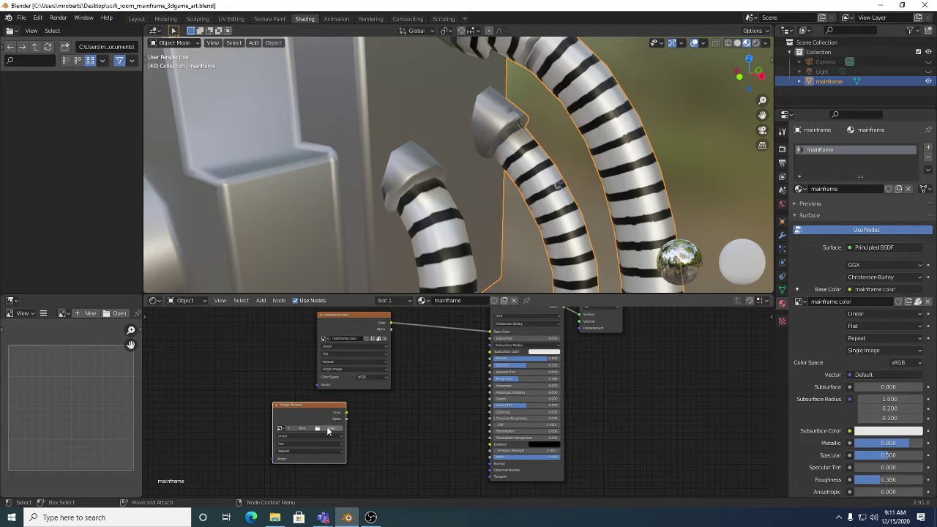
# - Load mainframe color.png into the empty Image Texture node and connect its Color output to the Principled BSDF's Normal input
pyautogui.click(328, 431)
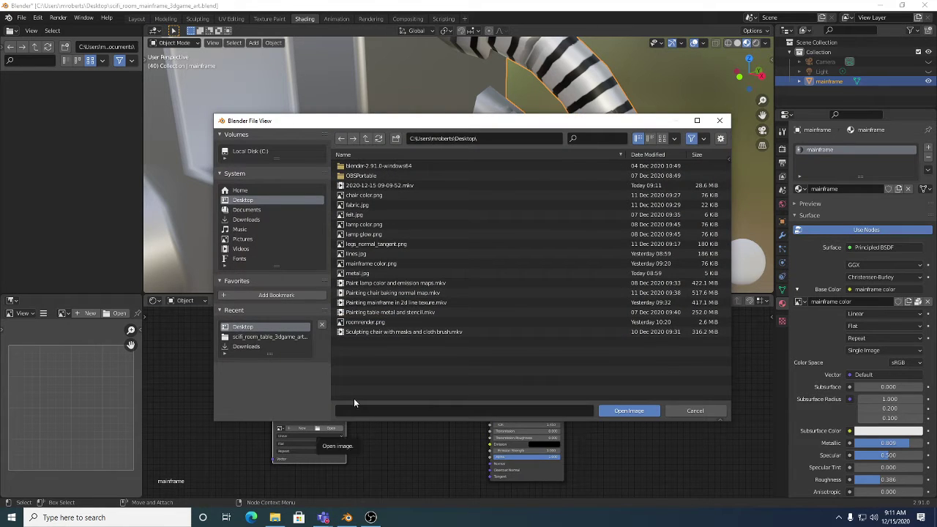
pyautogui.click(371, 264)
pyautogui.click(621, 411)
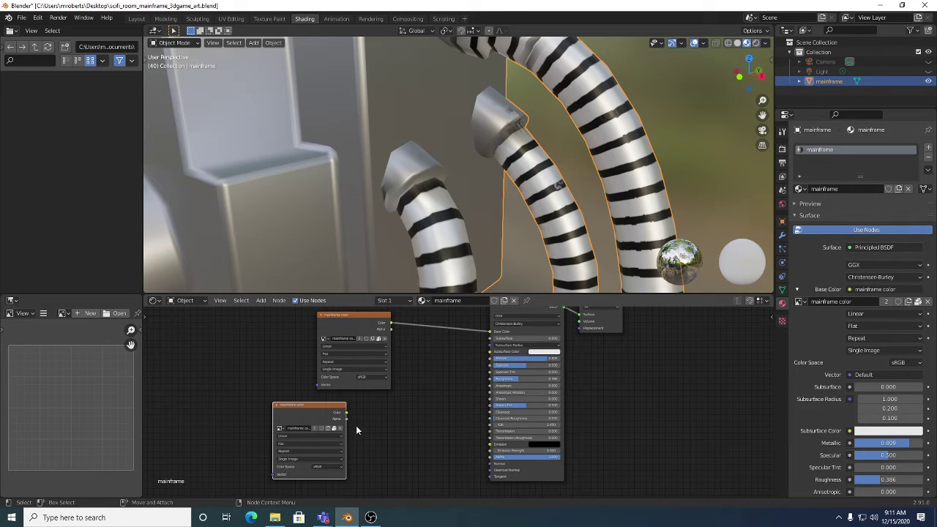
pyautogui.moveTo(315, 410); pyautogui.dragTo(298, 408)
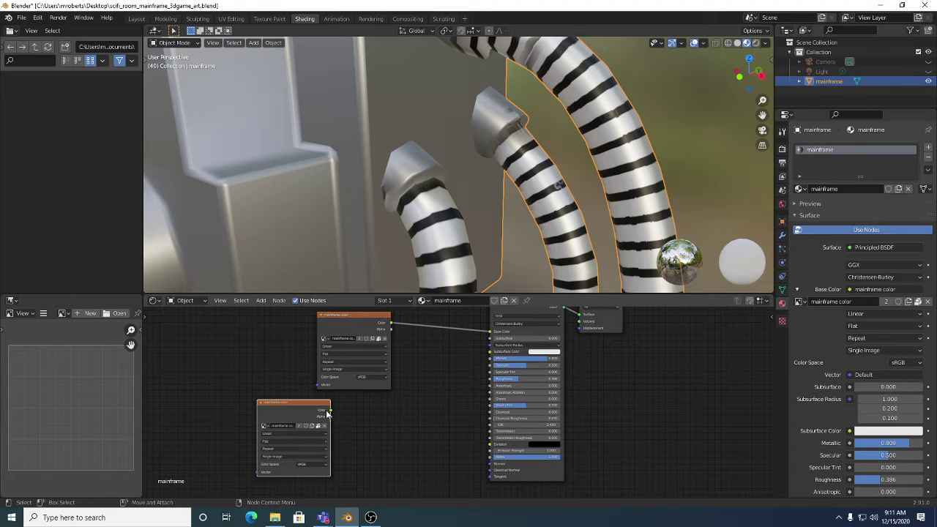
pyautogui.moveTo(330, 410); pyautogui.dragTo(489, 464)
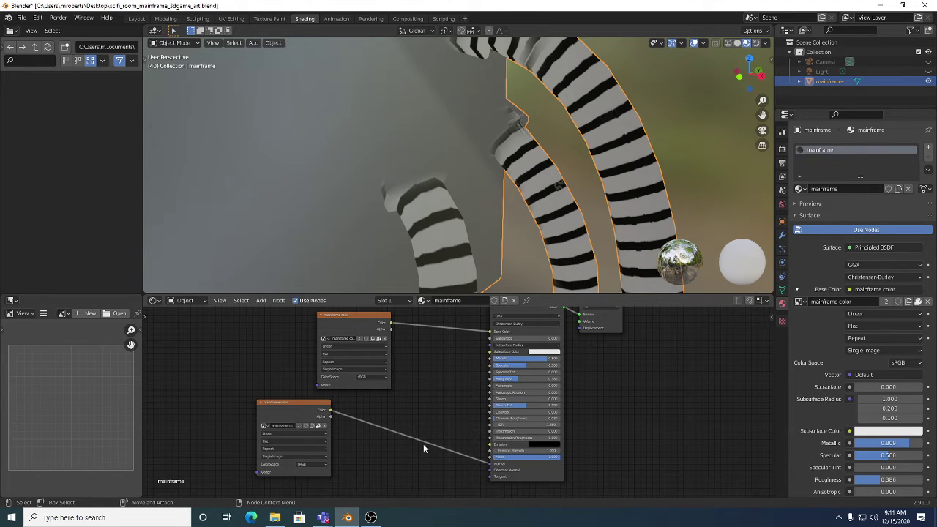
# - Insert a Bump node into the Normal link and reroute the texture's Color output to the Bump node's Height input
pyautogui.click(261, 301)
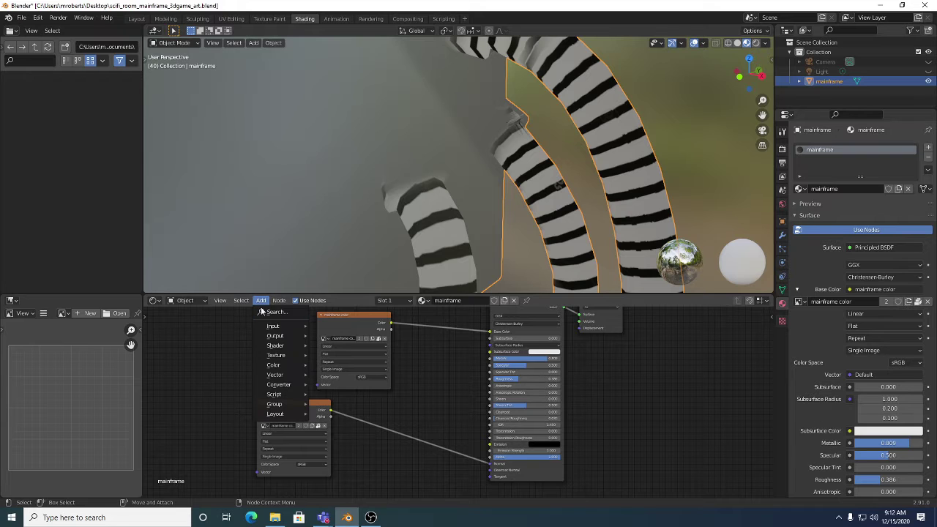
pyautogui.moveTo(282, 377)
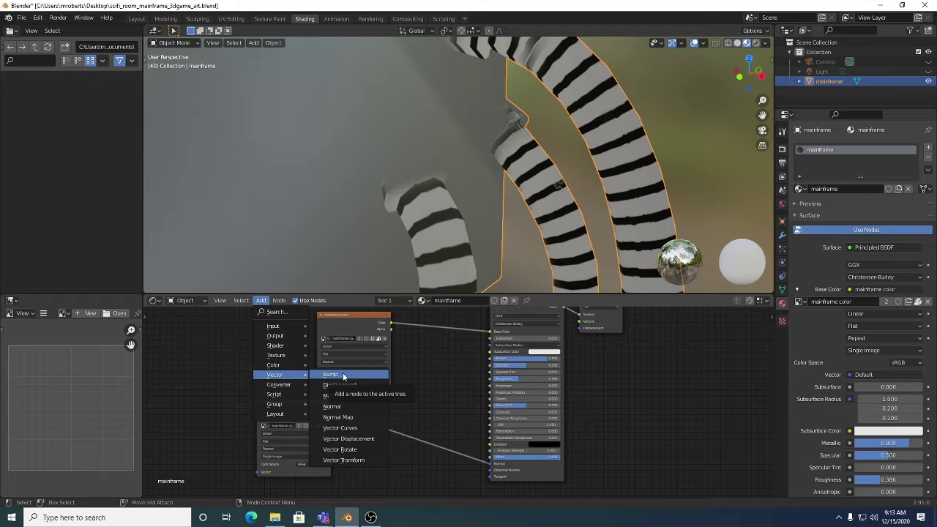
pyautogui.click(344, 376)
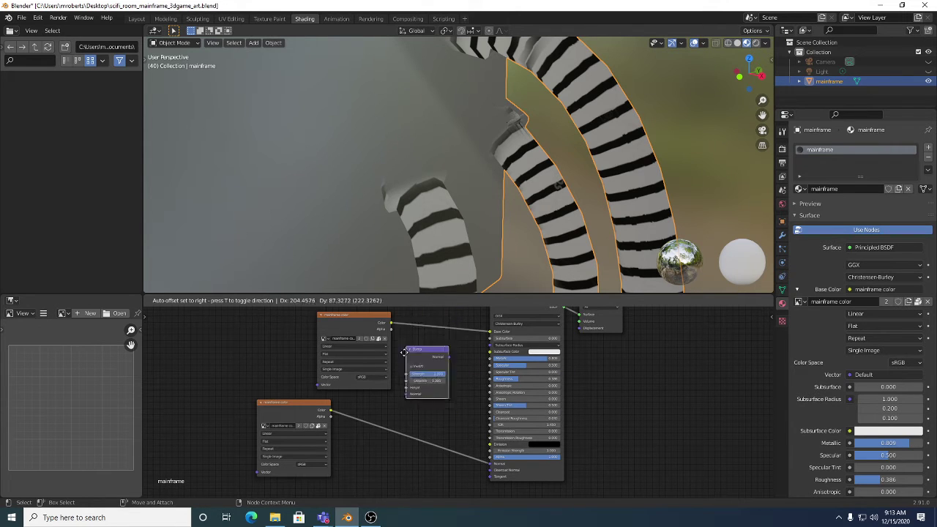
pyautogui.click(394, 414)
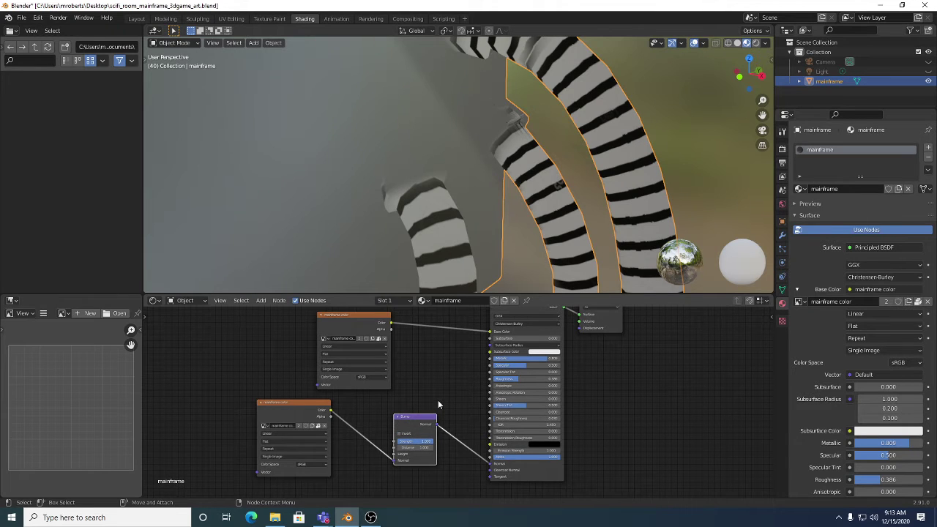
pyautogui.moveTo(411, 421); pyautogui.dragTo(404, 418)
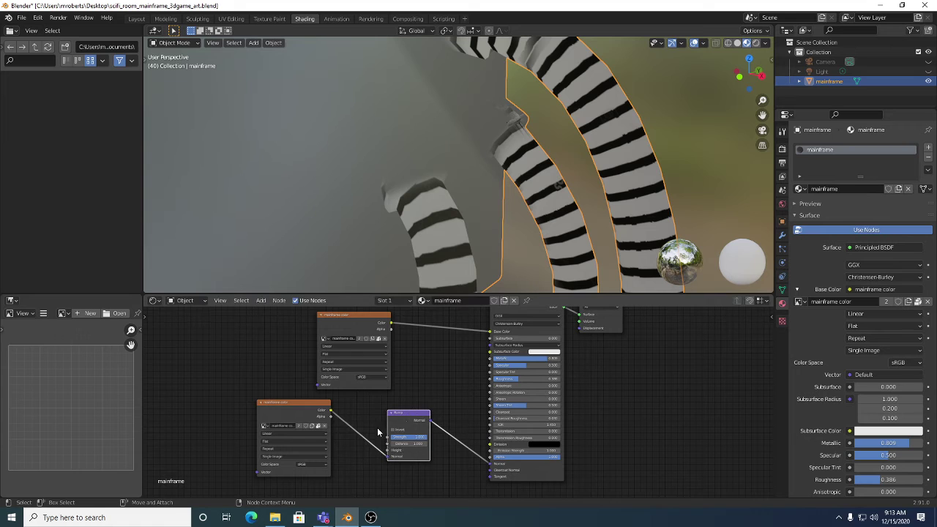
pyautogui.moveTo(387, 450)
pyautogui.mouseDown()
pyautogui.moveTo(327, 413)
pyautogui.moveTo(385, 457)
pyautogui.moveTo(376, 456)
pyautogui.moveTo(386, 451)
pyautogui.mouseUp()
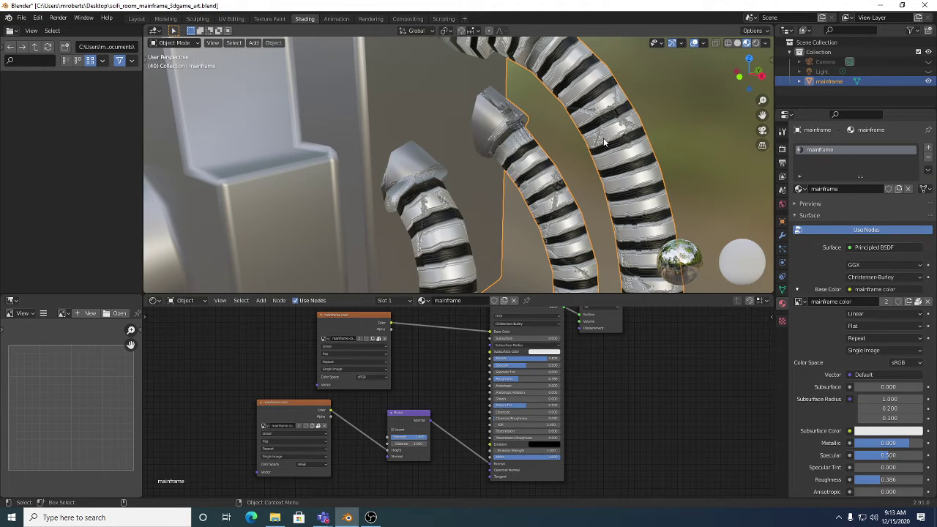
# - Try a Distance of 0.2 on the Bump node
pyautogui.click(400, 444)
pyautogui.press('BackSpace')
pyautogui.write('.')
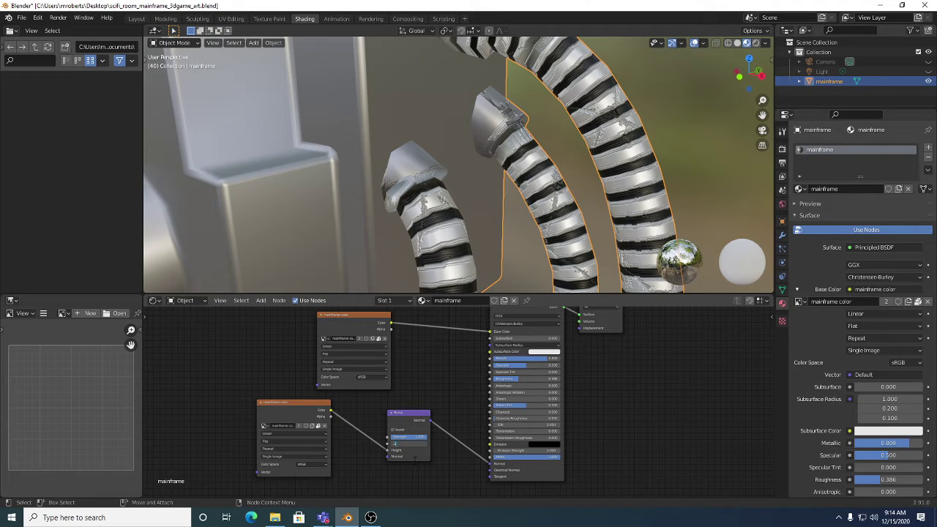
pyautogui.write('2')
pyautogui.press('Return')
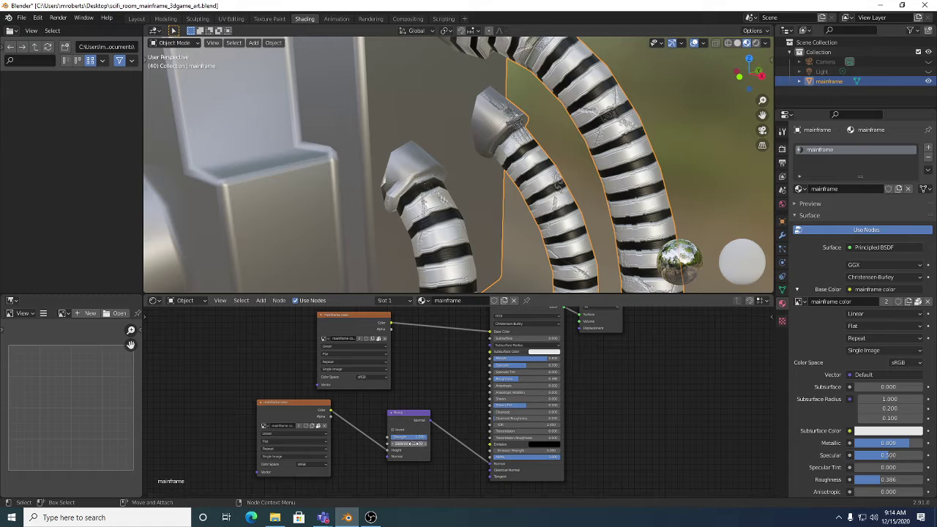
# - Set the Bump node's Distance back to 1
pyautogui.click(412, 443)
pyautogui.write('1')
pyautogui.press('Return')
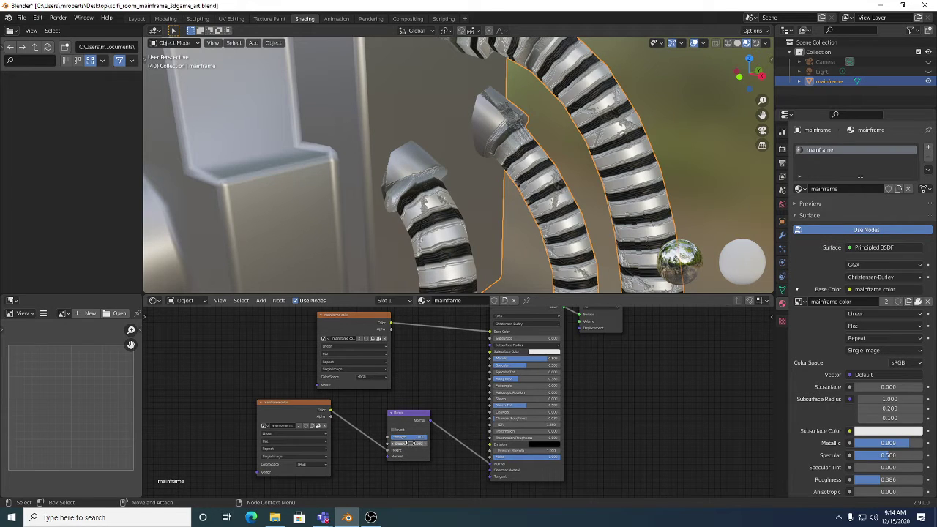
pyautogui.click(412, 443)
pyautogui.press('Return')
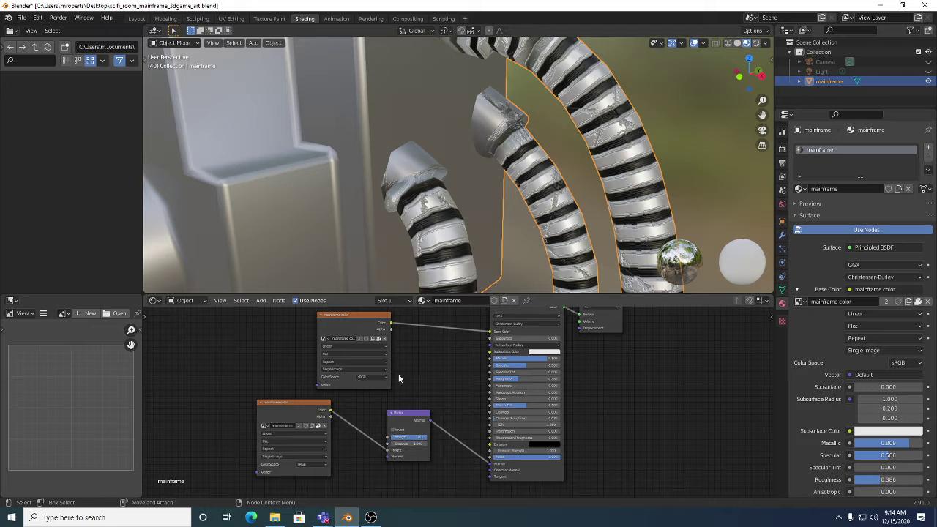
# - Inspect the bump relief on the hoses and the whole mainframe, and try a Bump Distance of 0
pyautogui.moveTo(470, 126); pyautogui.dragTo(512, 168, button='middle')
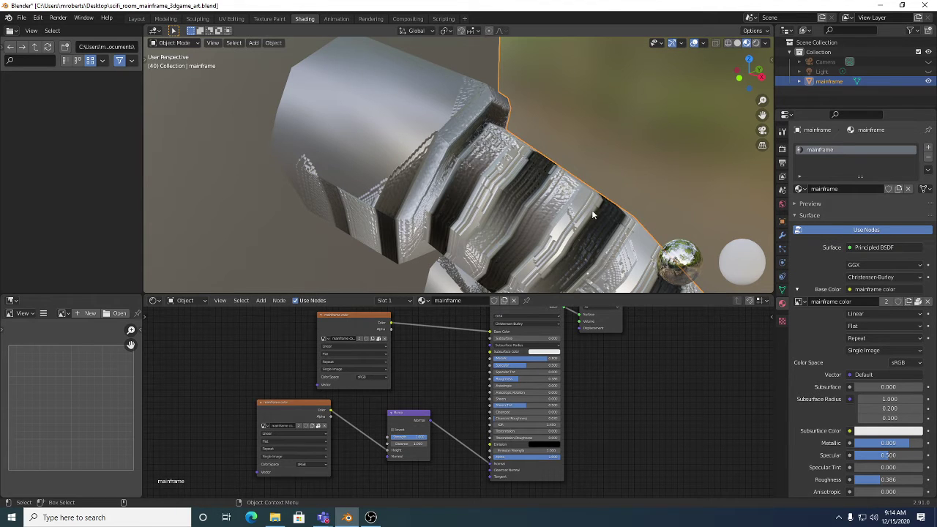
pyautogui.moveTo(483, 183); pyautogui.dragTo(532, 171, button='middle')
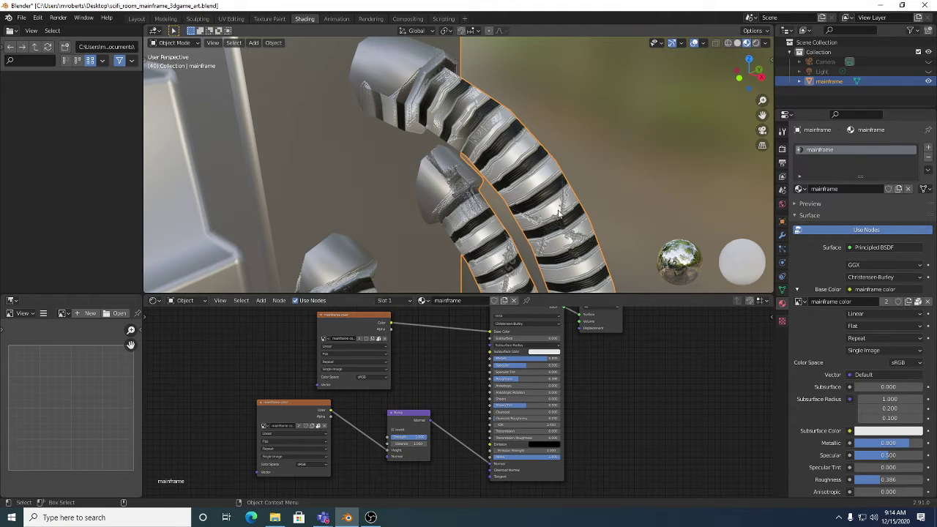
pyautogui.moveTo(566, 224); pyautogui.dragTo(535, 176, button='middle')
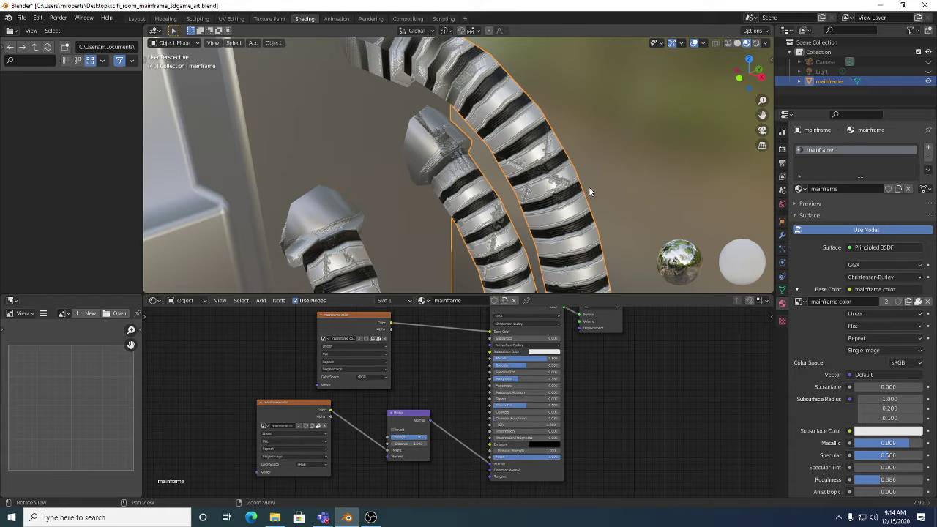
pyautogui.scroll(-8, 588, 189)
pyautogui.moveTo(482, 181); pyautogui.dragTo(505, 155, button='middle')
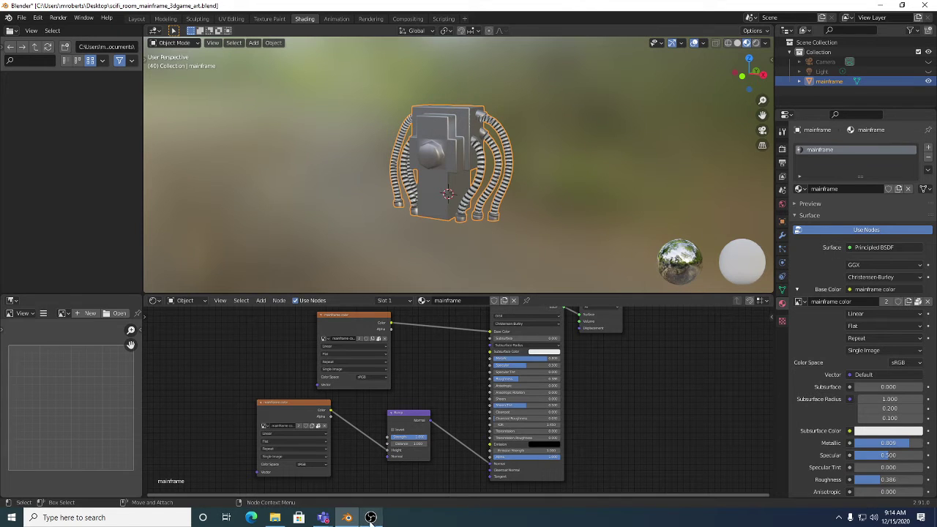
pyautogui.click(408, 445)
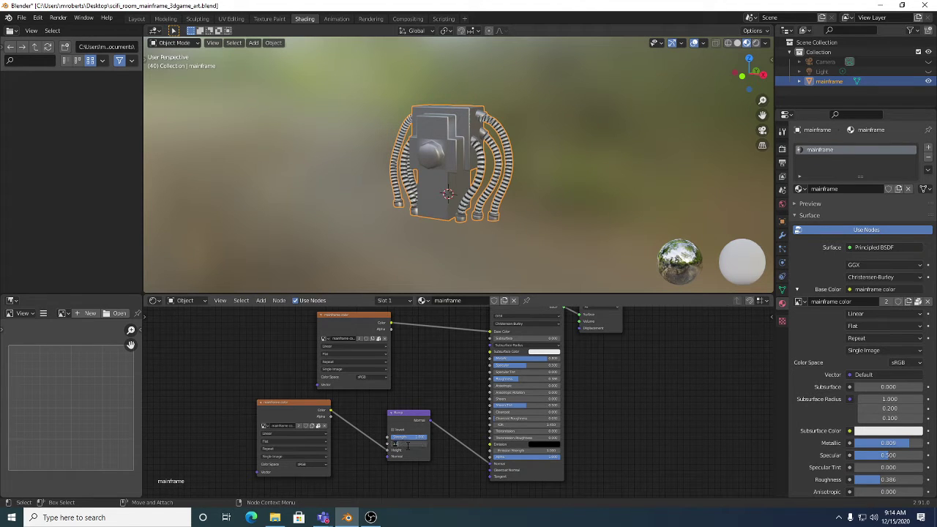
pyautogui.write('0')
pyautogui.press('Return')
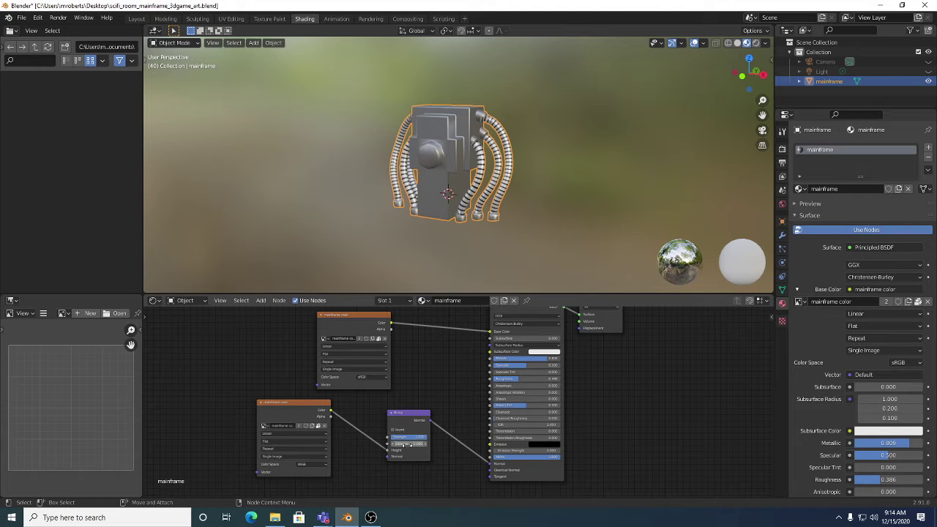
# - Set the Bump node's Distance to 2
pyautogui.click(404, 445)
pyautogui.write('2')
pyautogui.press('Return')
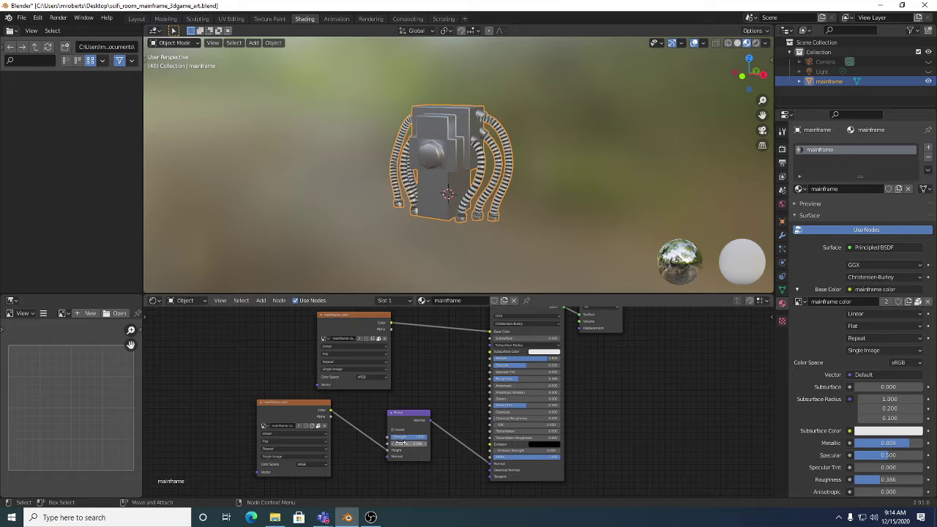
# - Move the image texture node that feeds the Bump node a little farther away from it and save the file
pyautogui.moveTo(523, 182); pyautogui.dragTo(560, 172, button='middle')
pyautogui.scroll(6, 556, 190)
pyautogui.scroll(-4, 579, 194)
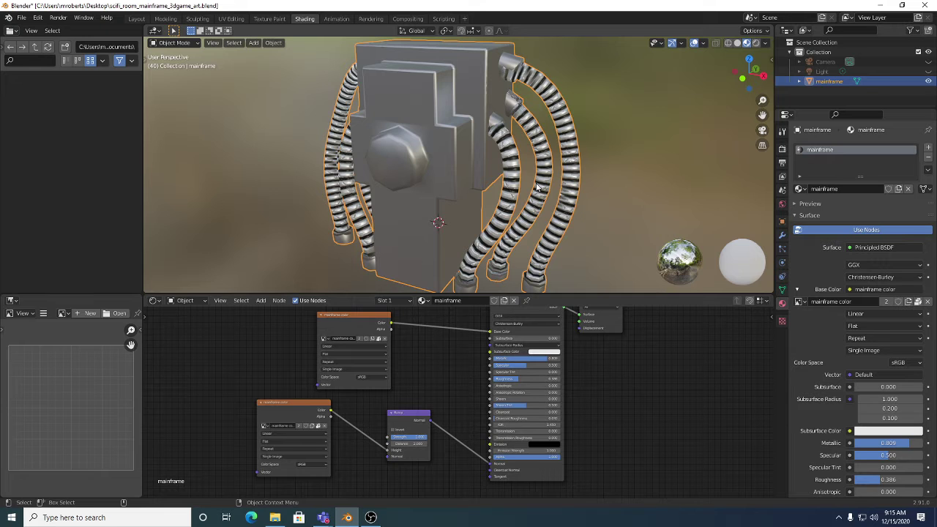
pyautogui.moveTo(503, 187); pyautogui.dragTo(502, 181, button='middle')
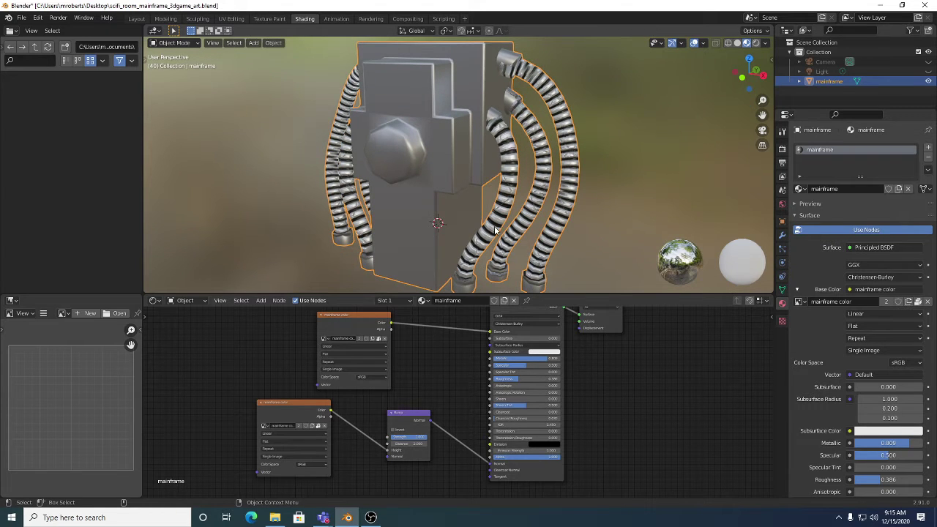
pyautogui.moveTo(281, 405); pyautogui.dragTo(267, 412)
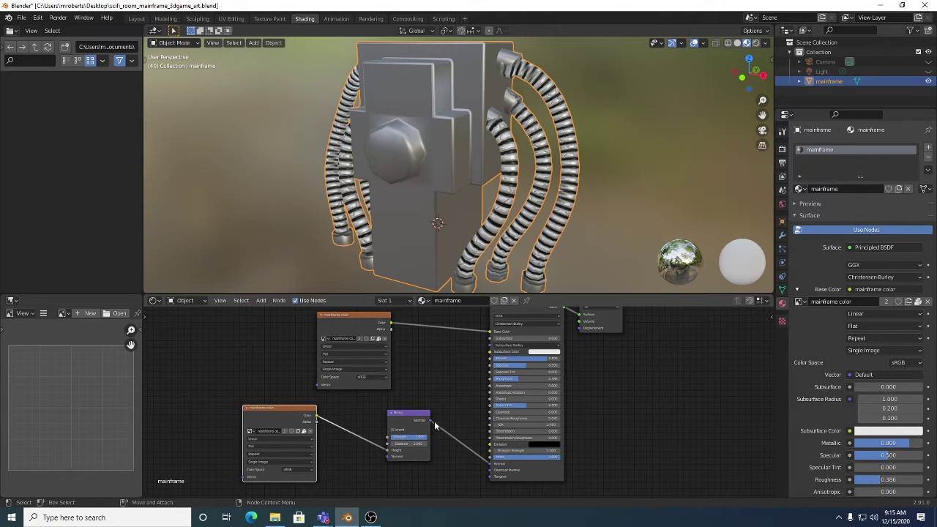
pyautogui.hotkey('ctrl', 's')
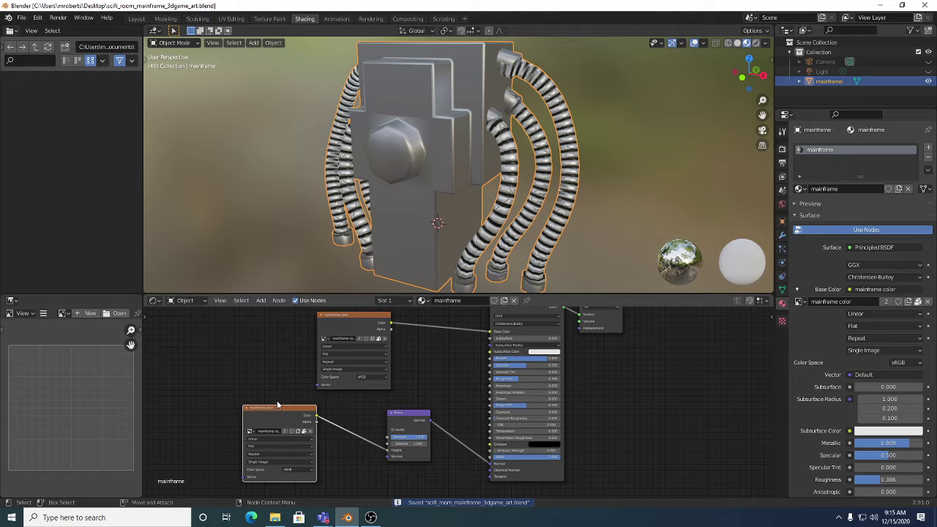
pyautogui.moveTo(275, 405); pyautogui.dragTo(276, 400)
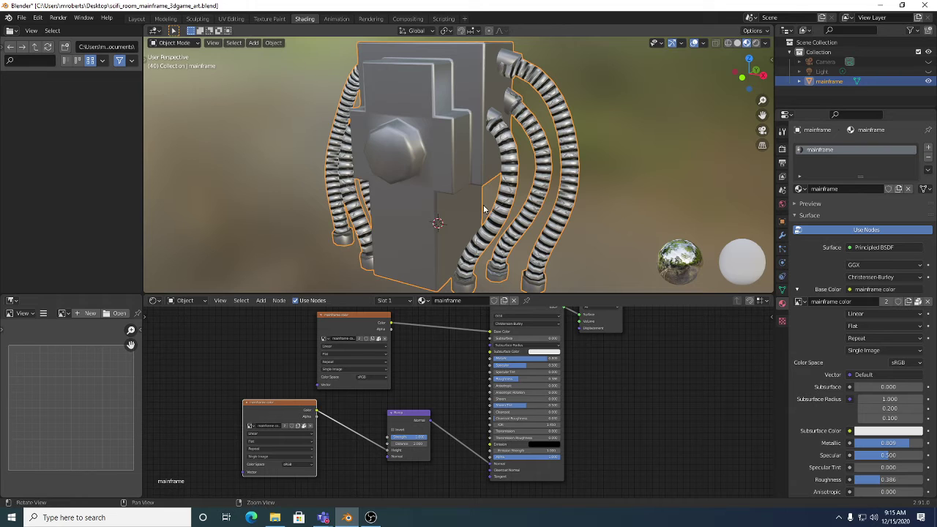
# - Examine the bump relief on the hoses from several angles and review the mainframe material's complete node setup
pyautogui.moveTo(485, 185); pyautogui.dragTo(543, 201, button='middle')
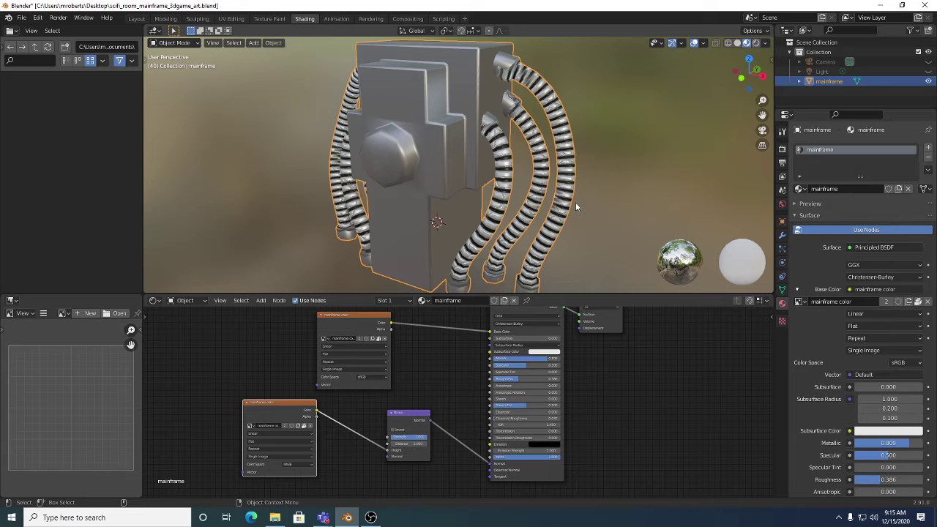
pyautogui.moveTo(576, 211); pyautogui.dragTo(561, 198, button='middle')
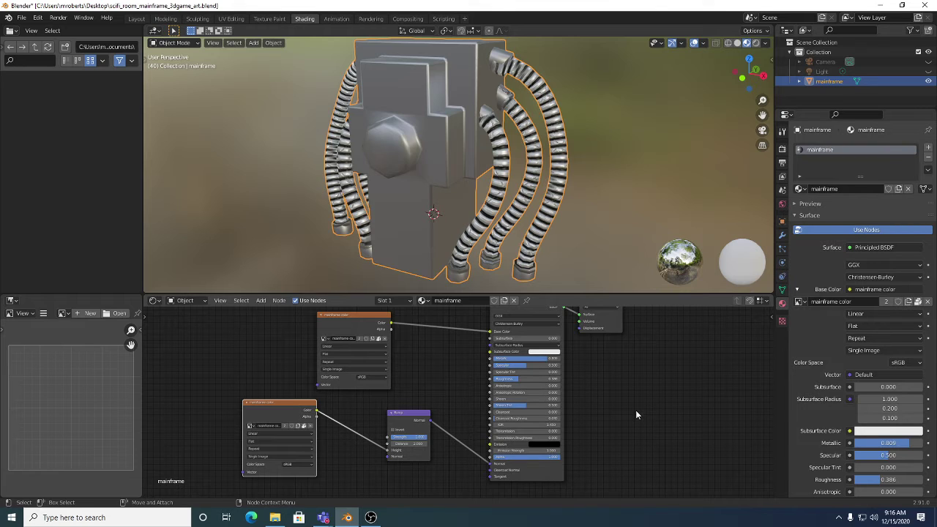
pyautogui.keyDown('shift'); pyautogui.scroll(1, 637, 406); pyautogui.keyUp('shift')
pyautogui.scroll(-2, 638, 404)
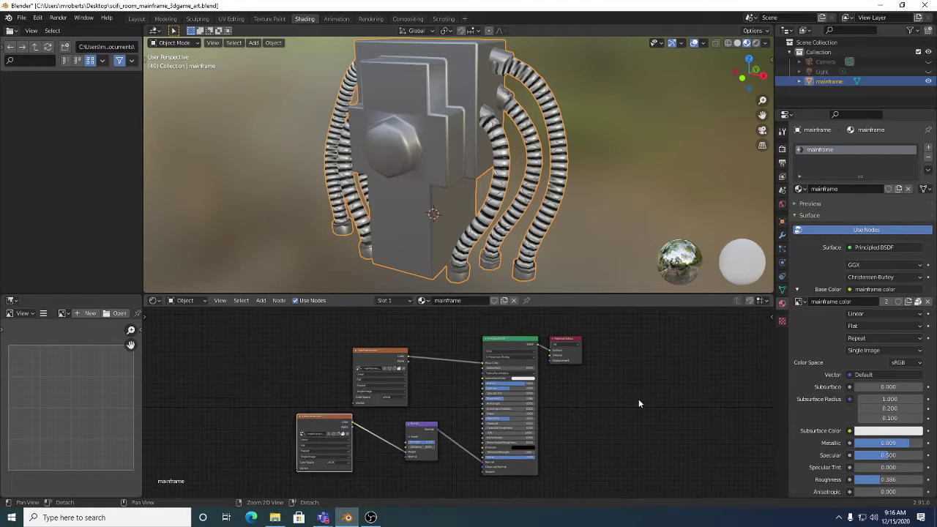
pyautogui.scroll(3, 639, 403)
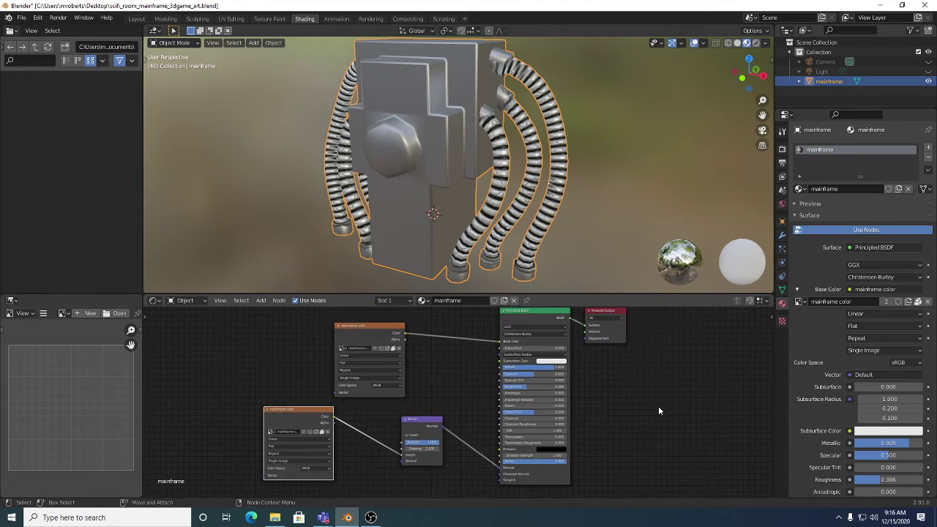
pyautogui.moveTo(650, 388); pyautogui.dragTo(648, 391, button='middle')
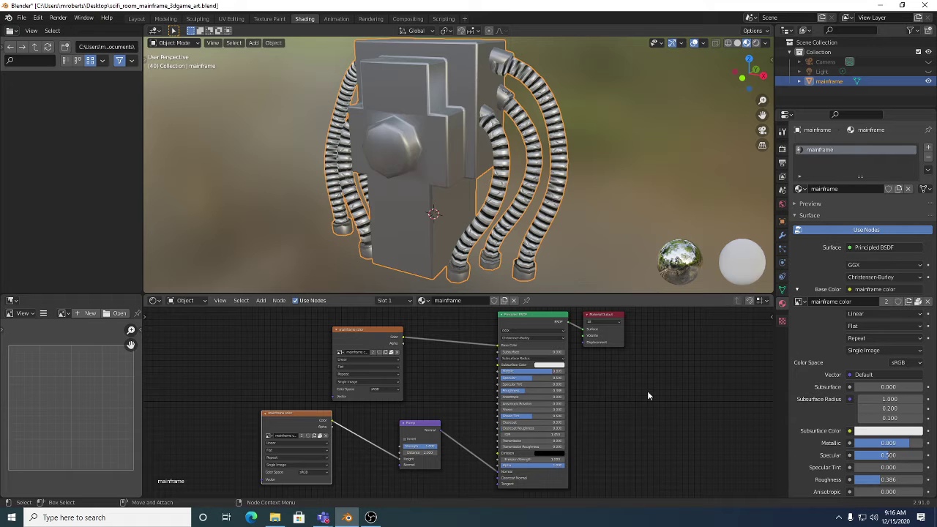
pyautogui.moveTo(642, 404); pyautogui.dragTo(647, 407, button='middle')
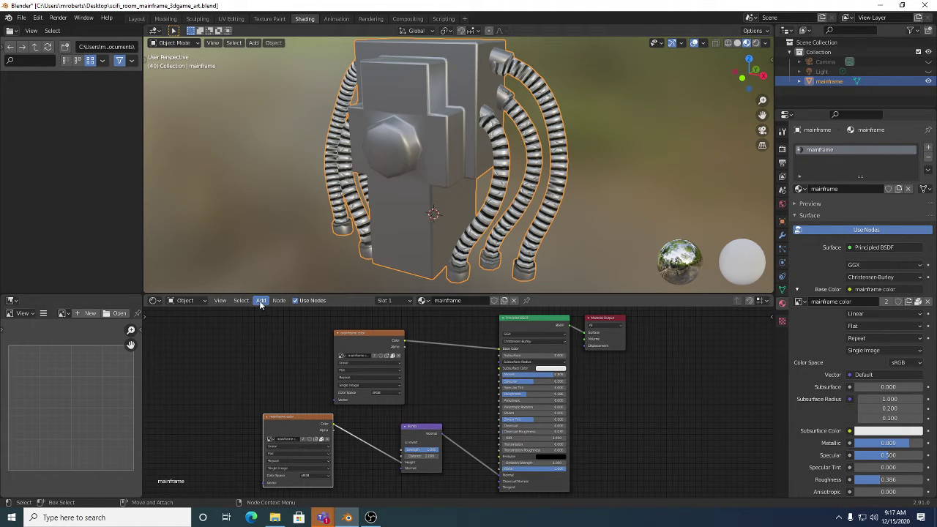
# - Switch to the Texture Paint workspace and view the mainframe's body and hoses from above and from the side
pyautogui.click(281, 20)
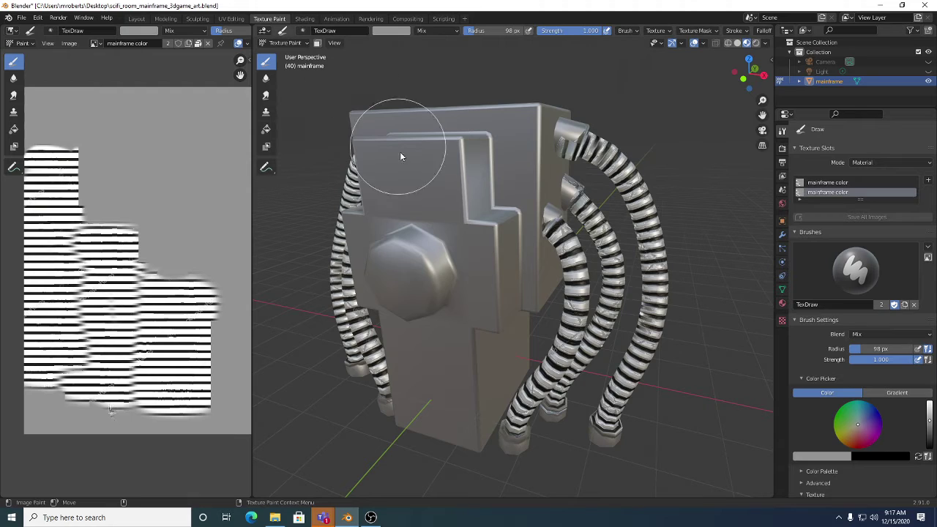
pyautogui.moveTo(434, 263); pyautogui.dragTo(467, 257, button='middle')
pyautogui.moveTo(747, 73)
pyautogui.mouseDown()
pyautogui.moveTo(598, 174)
pyautogui.moveTo(604, 195)
pyautogui.moveTo(627, 203)
pyautogui.moveTo(585, 190)
pyautogui.moveTo(527, 218)
pyautogui.moveTo(498, 206)
pyautogui.mouseUp()
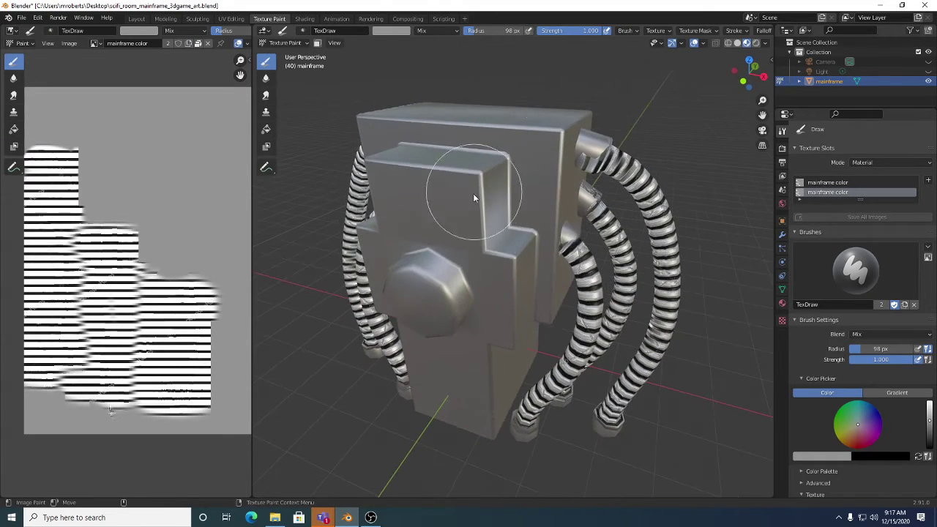
pyautogui.moveTo(486, 179)
pyautogui.mouseDown(button='middle')
pyautogui.moveTo(484, 170)
pyautogui.moveTo(492, 205)
pyautogui.mouseUp(button='middle')
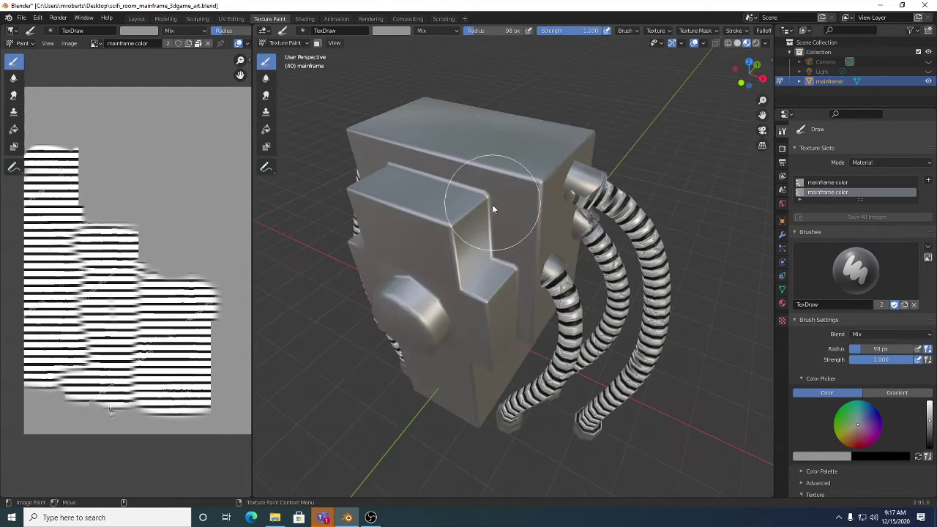
pyautogui.moveTo(477, 151); pyautogui.dragTo(454, 189, button='middle')
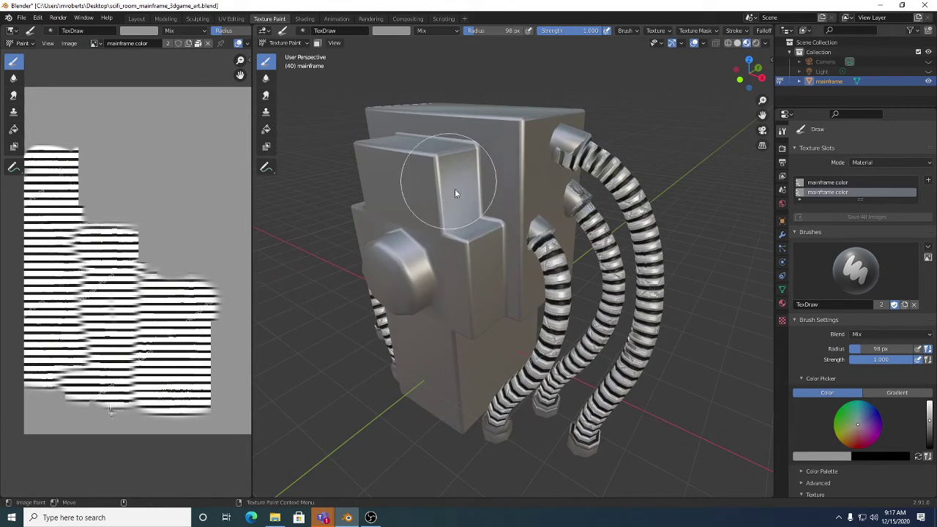
# - Set the mainframe material's Metallic value to 0.915
pyautogui.click(782, 304)
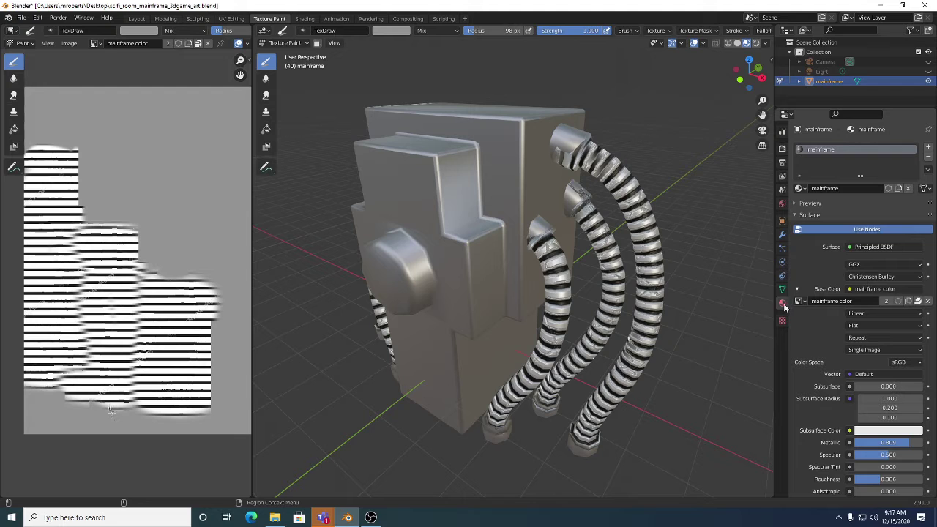
pyautogui.scroll(-5, 812, 315)
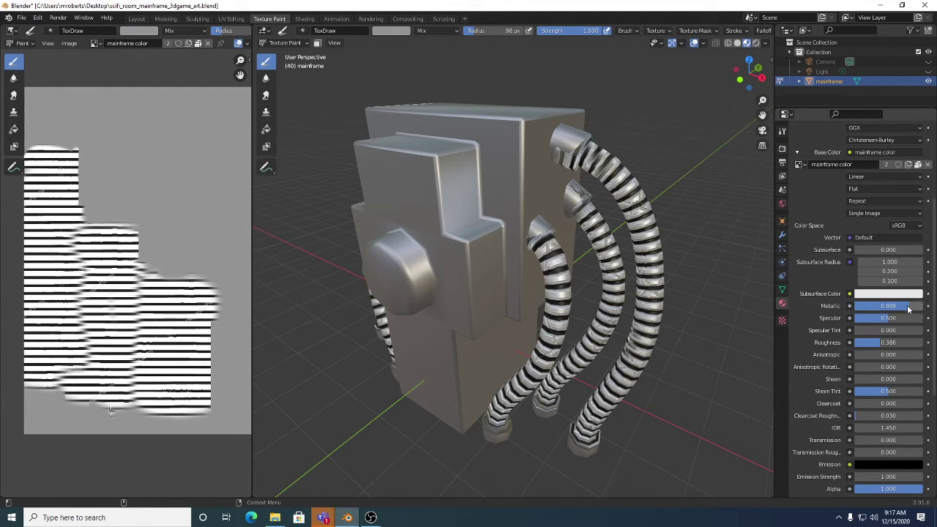
pyautogui.moveTo(912, 309); pyautogui.dragTo(910, 309)
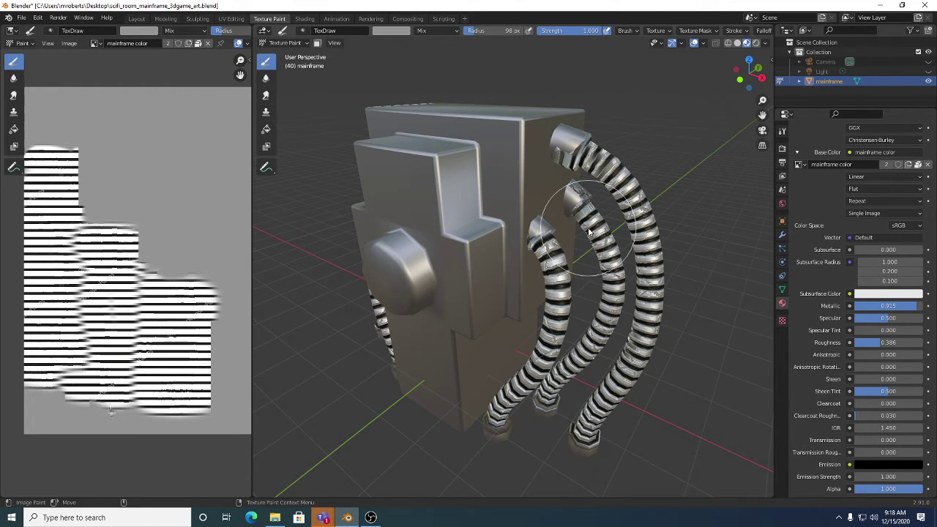
# - Set the mainframe material's Roughness to 0.301 and Specular to 0.280, and check the shine from other angles
pyautogui.moveTo(881, 348)
pyautogui.mouseDown()
pyautogui.moveTo(921, 349)
pyautogui.moveTo(877, 342)
pyautogui.mouseUp()
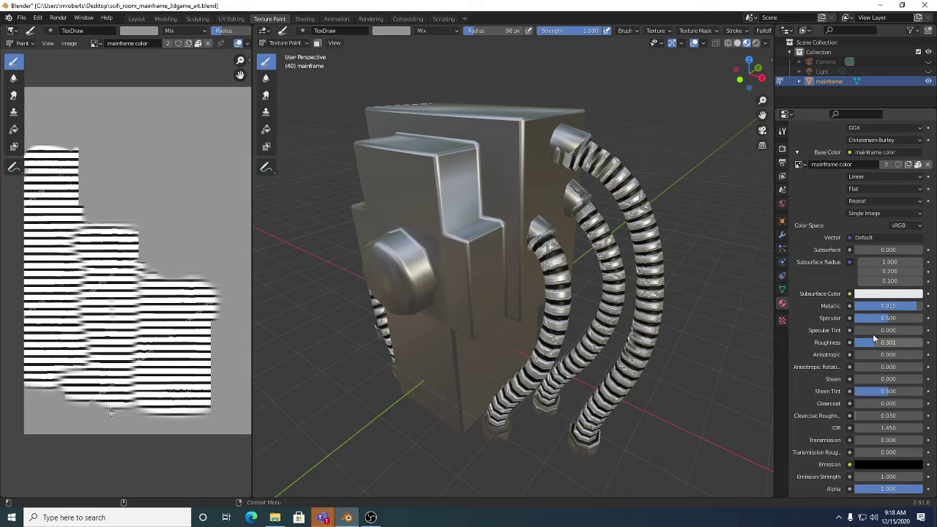
pyautogui.moveTo(879, 318)
pyautogui.mouseDown()
pyautogui.moveTo(869, 318)
pyautogui.moveTo(878, 319)
pyautogui.mouseUp()
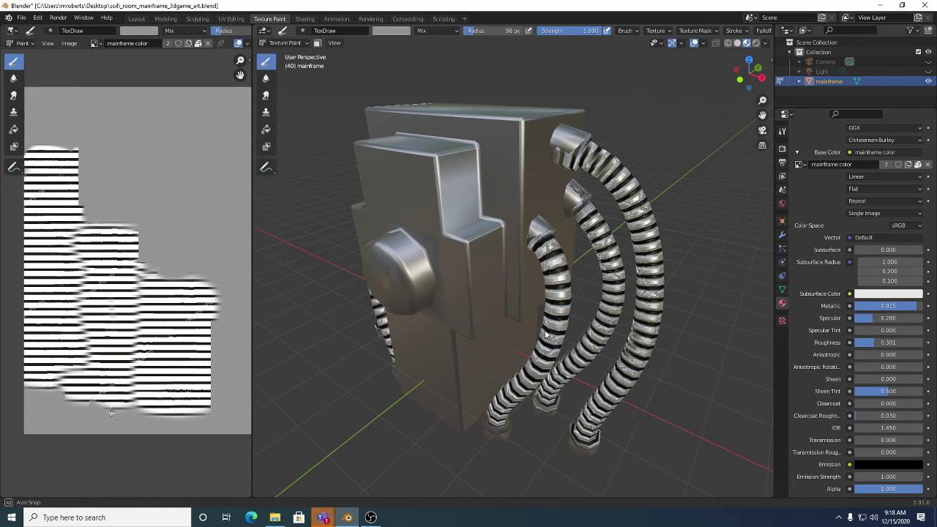
pyautogui.moveTo(549, 331); pyautogui.dragTo(572, 187, button='middle')
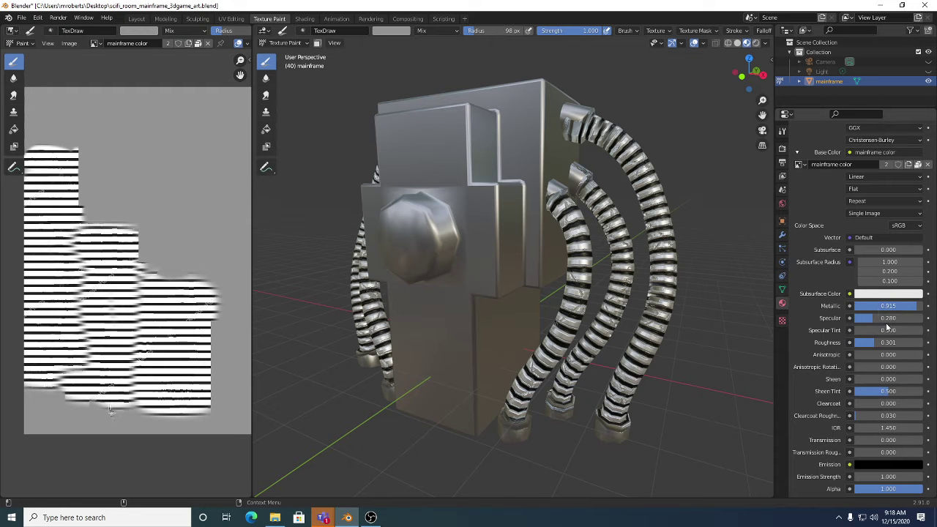
pyautogui.moveTo(578, 275)
pyautogui.mouseDown(button='middle')
pyautogui.moveTo(615, 279)
pyautogui.moveTo(582, 268)
pyautogui.mouseUp(button='middle')
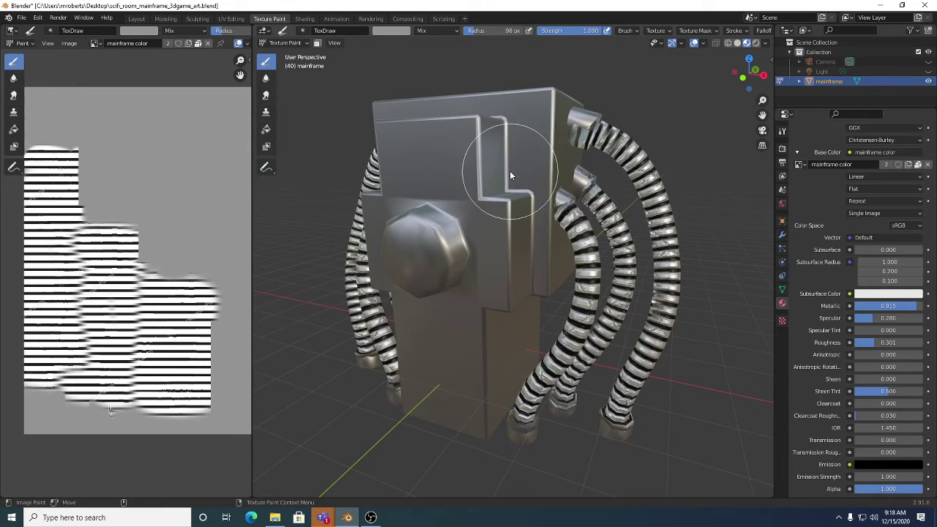
# - Make the first mainframe color texture slot the active one for painting
pyautogui.scroll(3, 866, 285)
pyautogui.scroll(4, 865, 286)
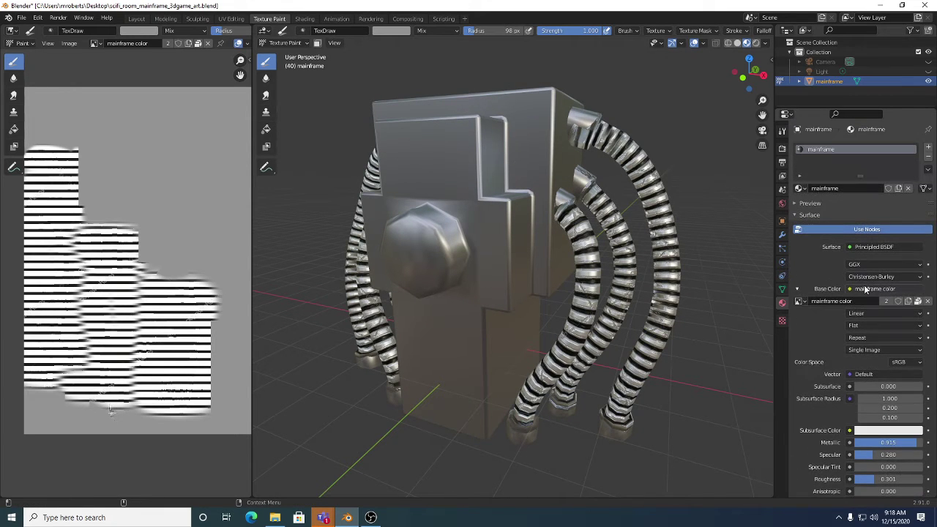
pyautogui.click(782, 131)
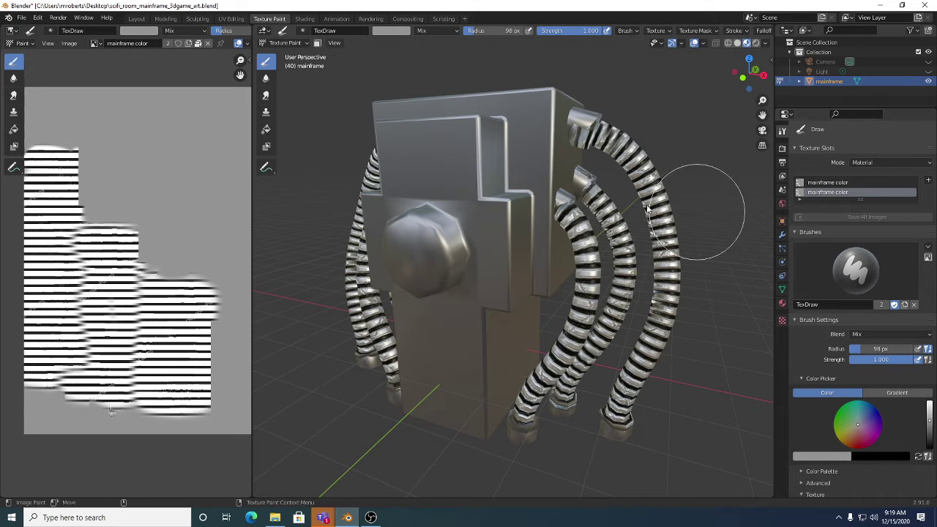
pyautogui.click(839, 184)
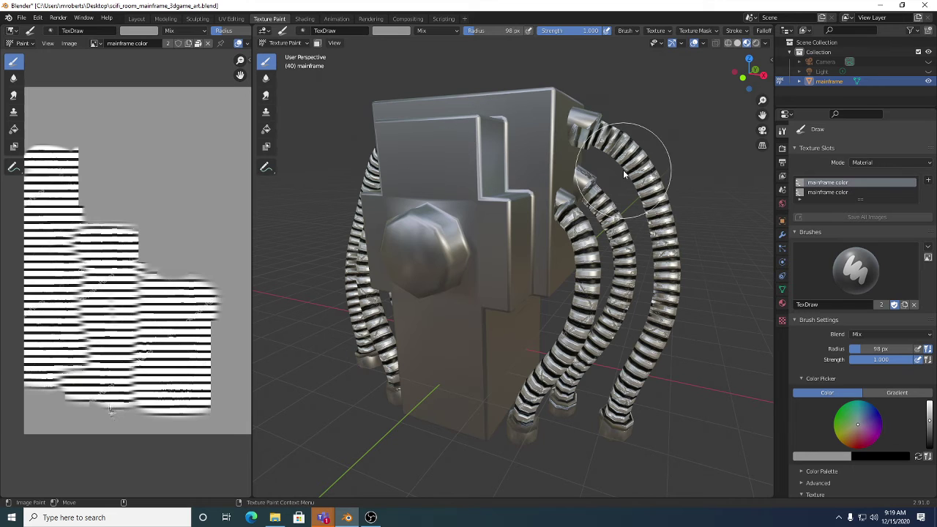
# - Create a new texture for the TexDraw brush and open that brush texture's settings
pyautogui.click(668, 30)
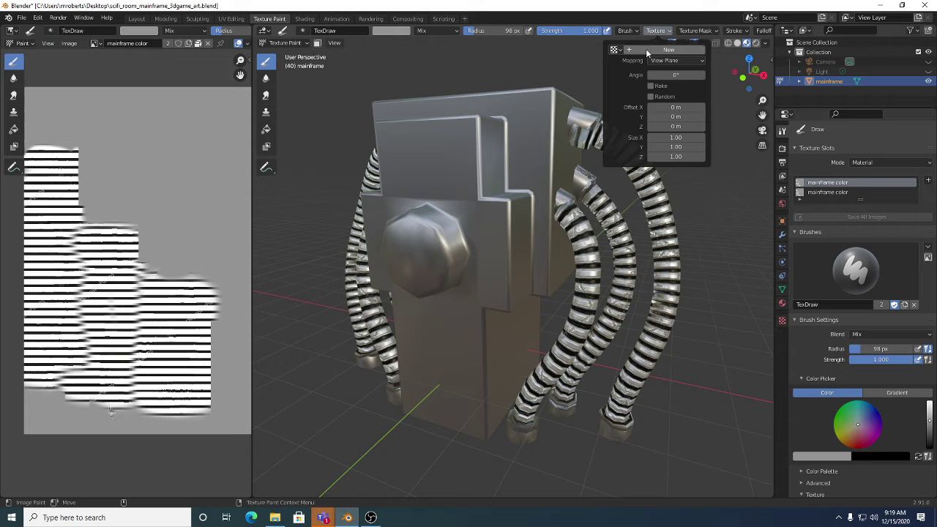
pyautogui.click(646, 50)
pyautogui.click(615, 50)
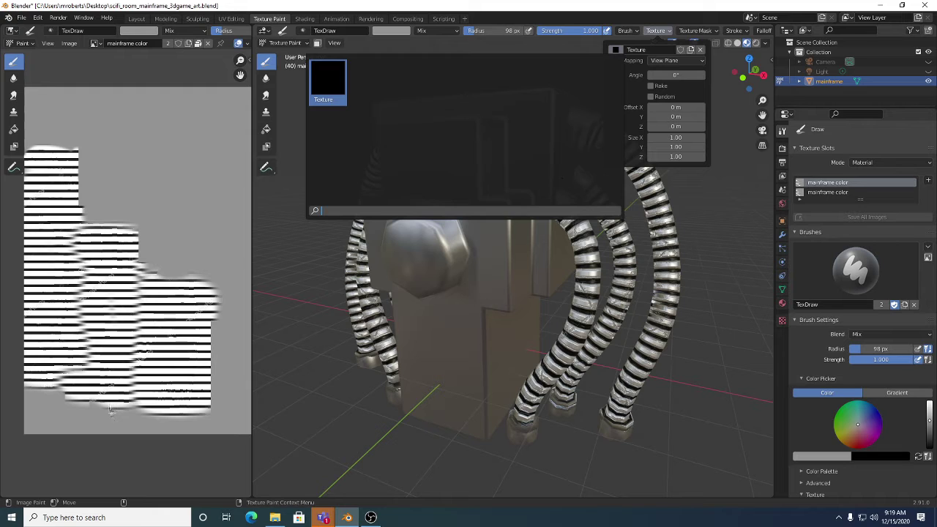
pyautogui.click(783, 322)
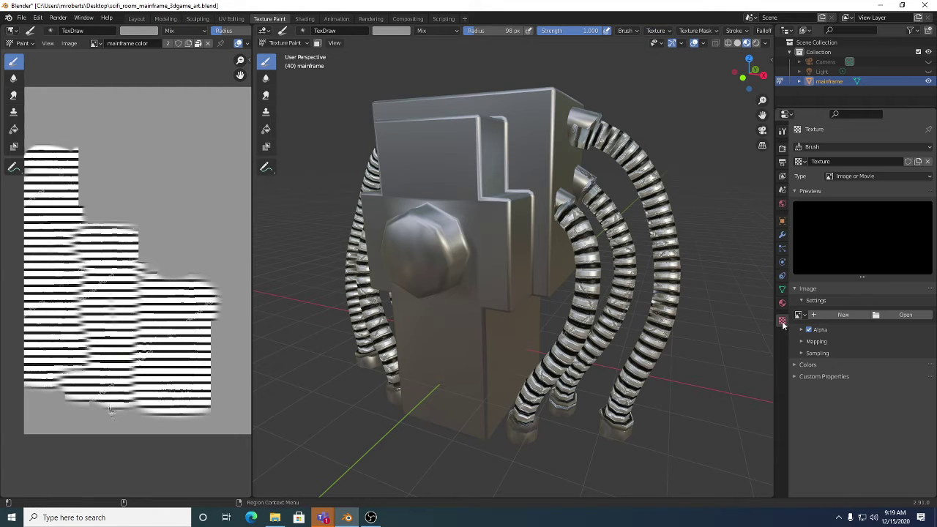